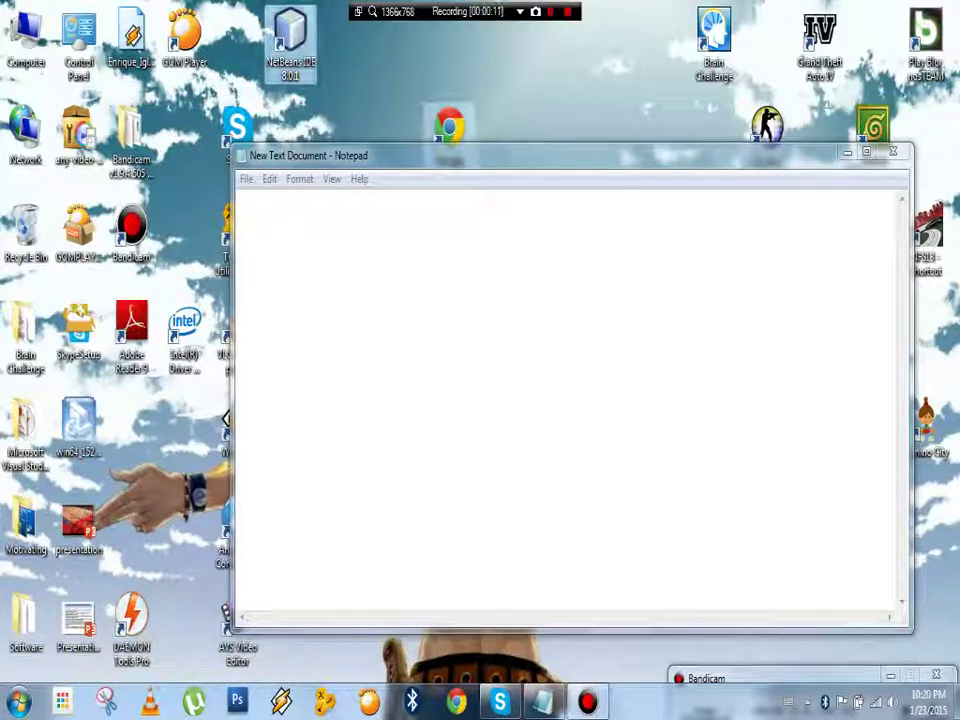
Start NetBeans IDE 8.0.1 from its desktop shortcut.
double_click(290, 40)
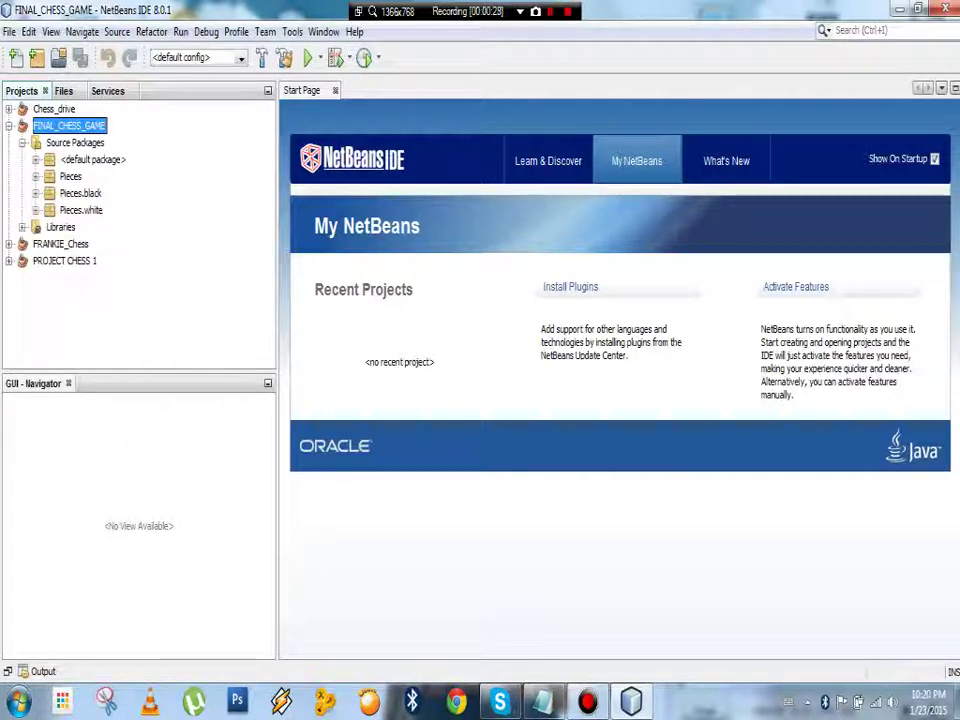
Open GUI.java from FINAL_CHESS_GAME's default package and run the project with F6.
click(49, 159)
double_click(88, 193)
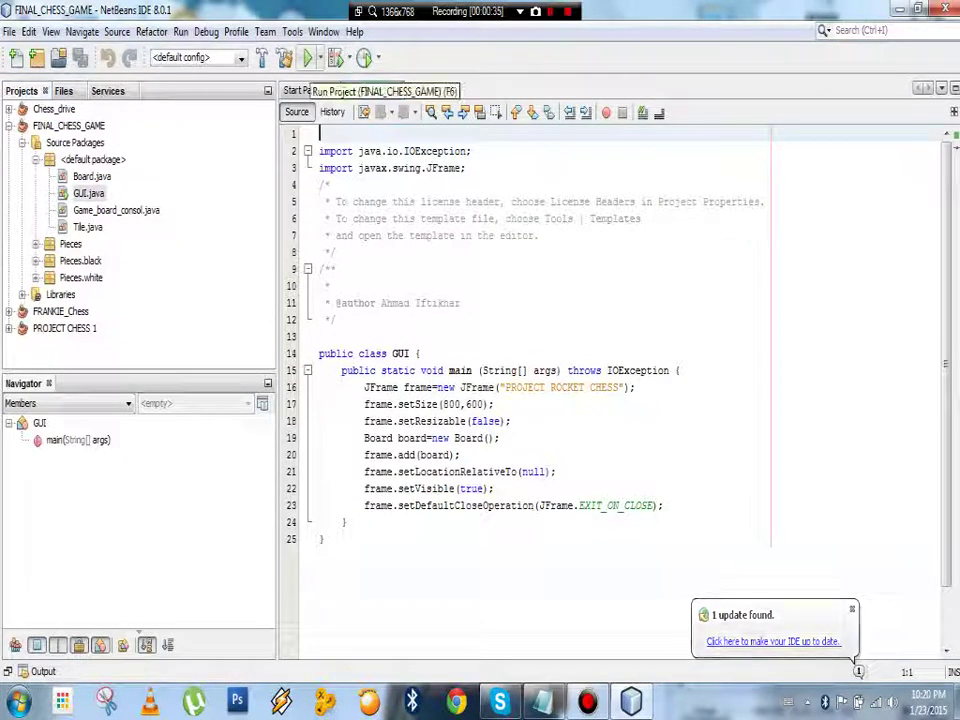
key(F6)
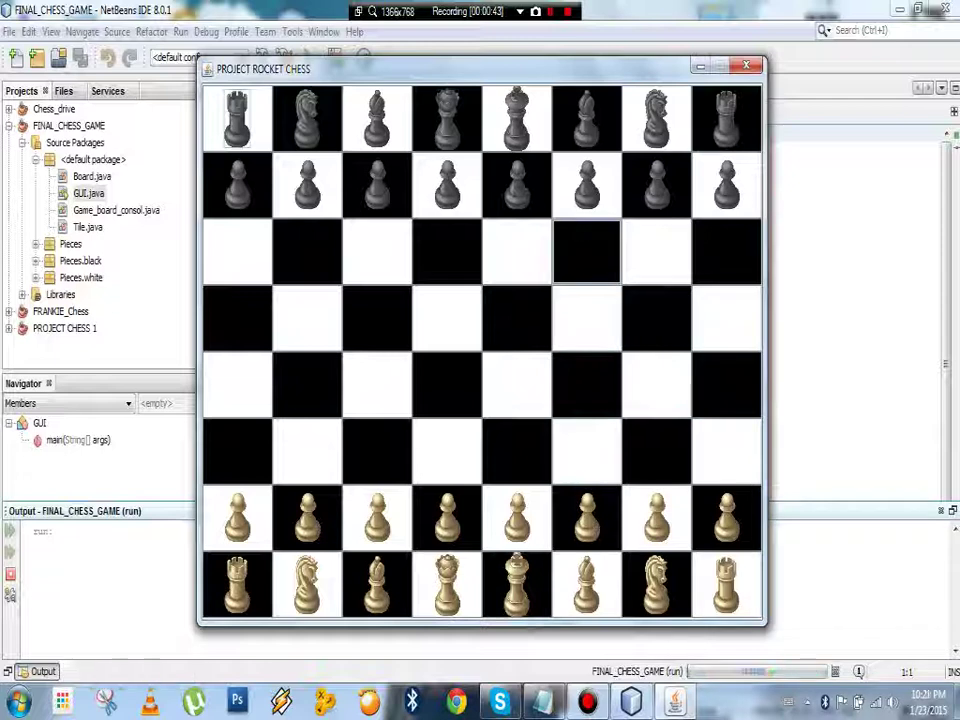
Try an empty centre square, then advance the white pawn from f2 to f4.
click(587, 252)
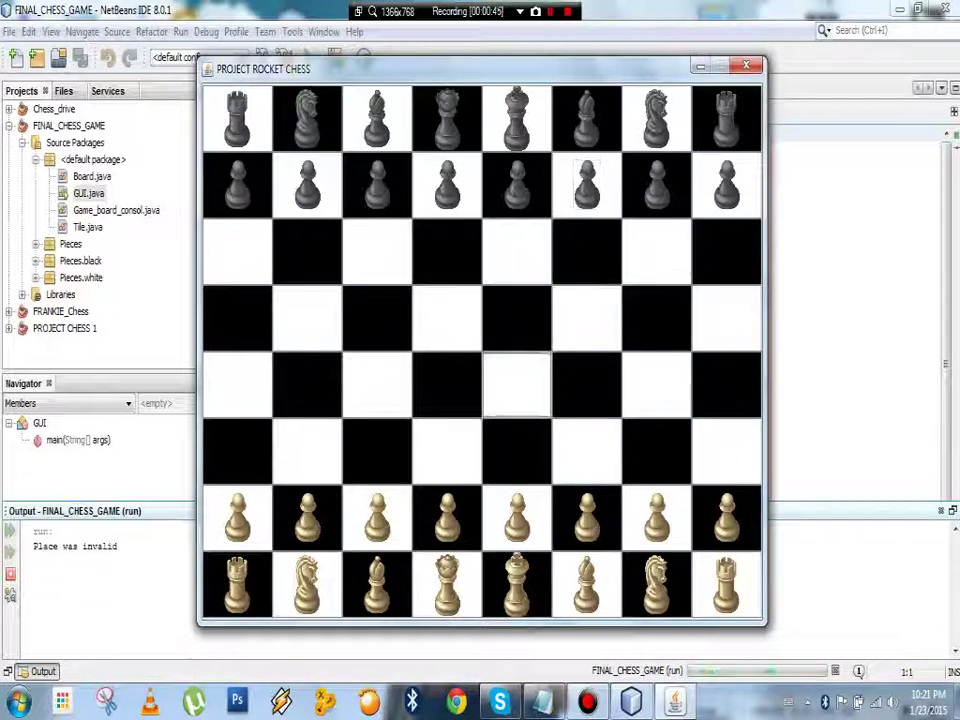
click(587, 520)
click(587, 385)
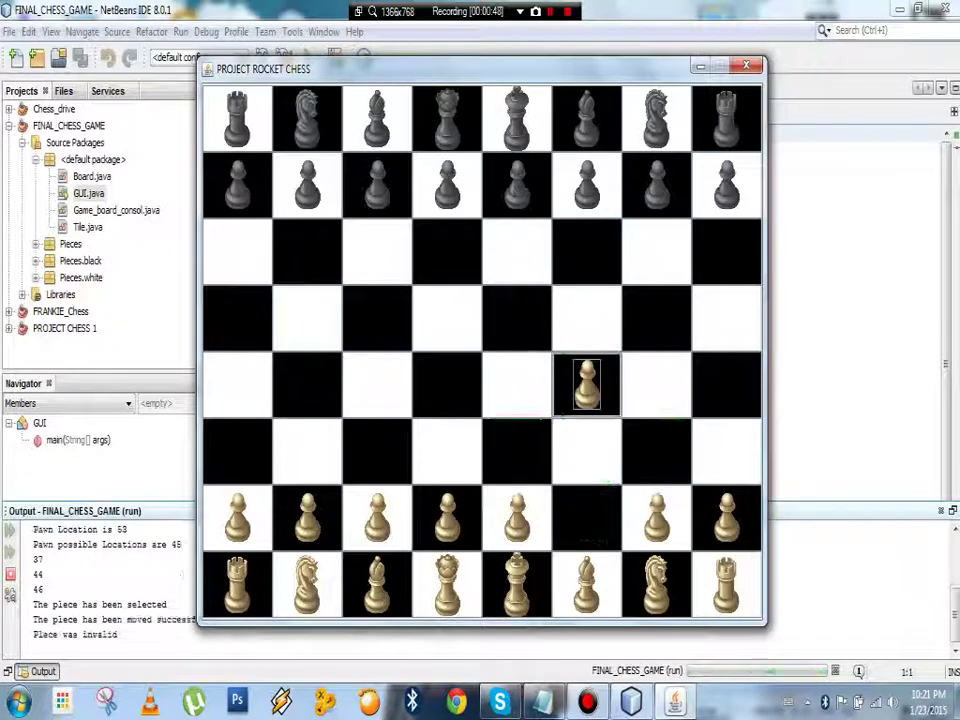